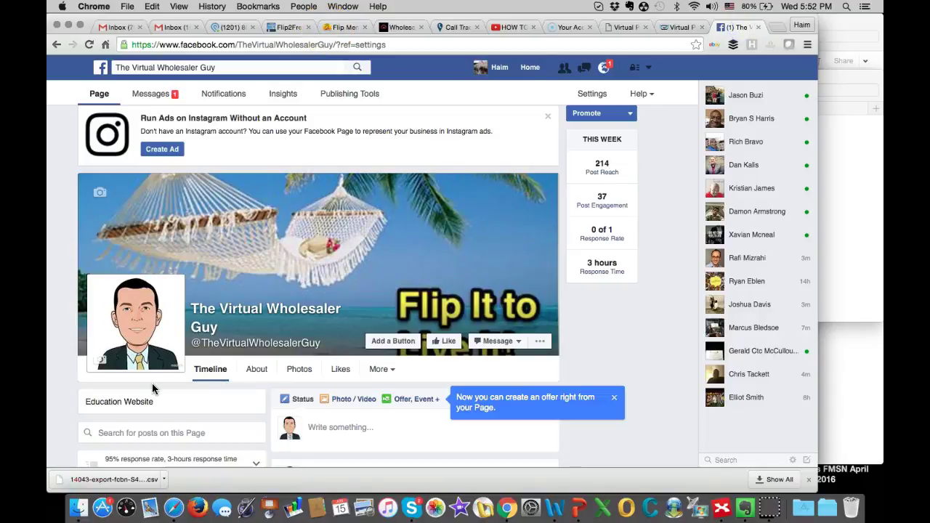
Leave the Facebook page and bring up virtualpostmail.com in its browser tab
left_click(421, 298)
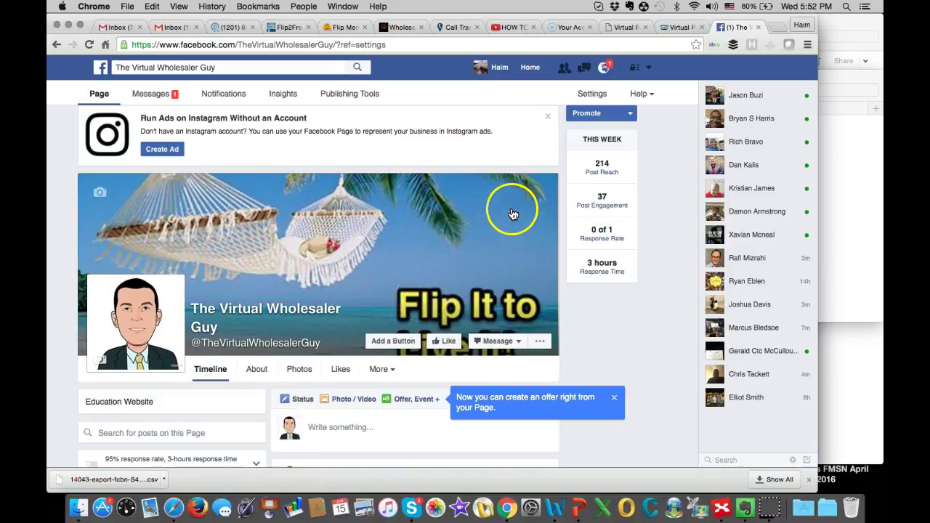
left_click(678, 29)
left_click(288, 213)
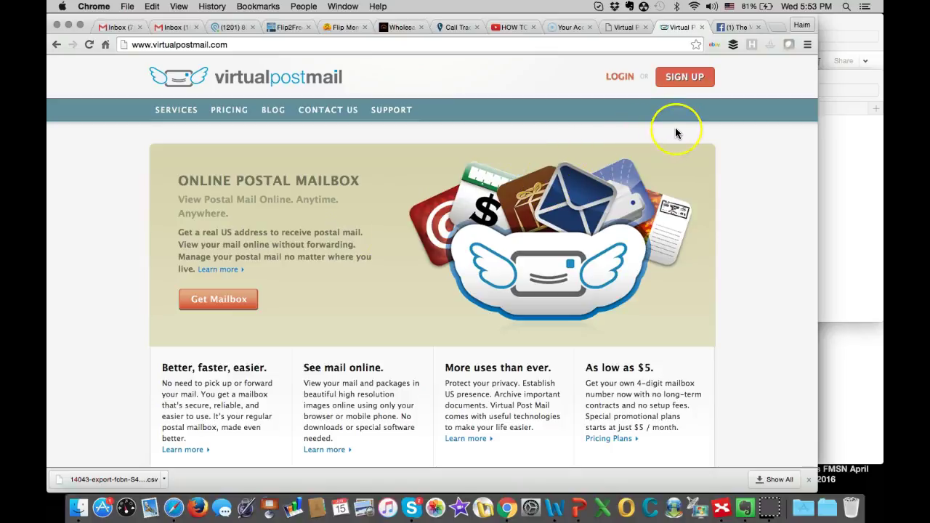
mouse_move(578, 164)
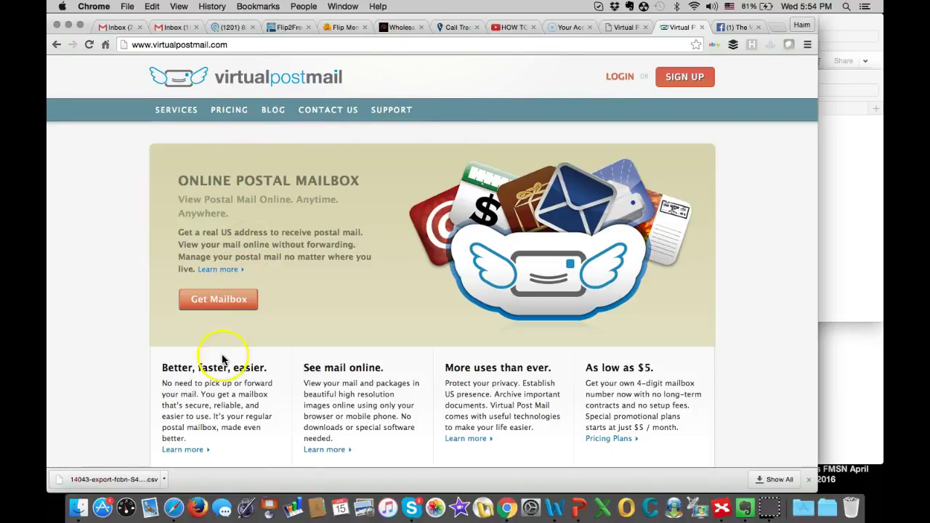
scroll(223, 360, "down", 1)
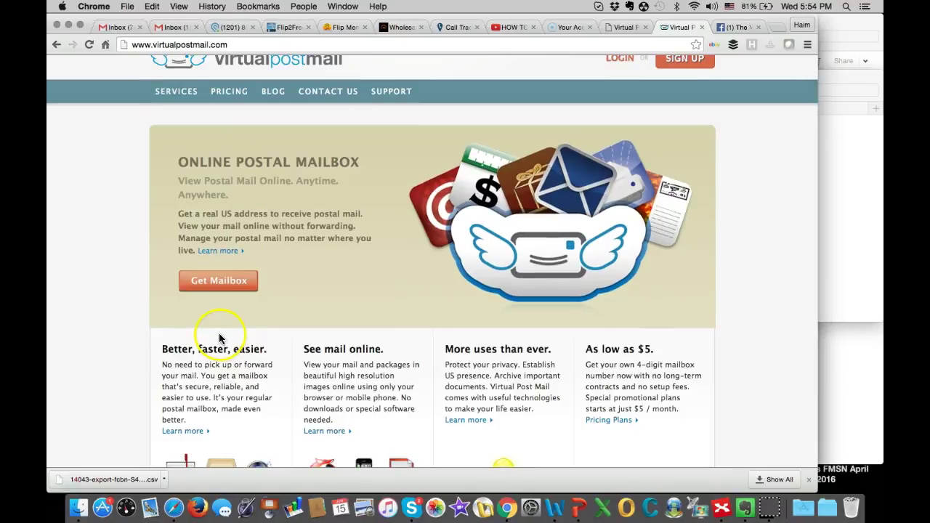
scroll(297, 333, "up", 1)
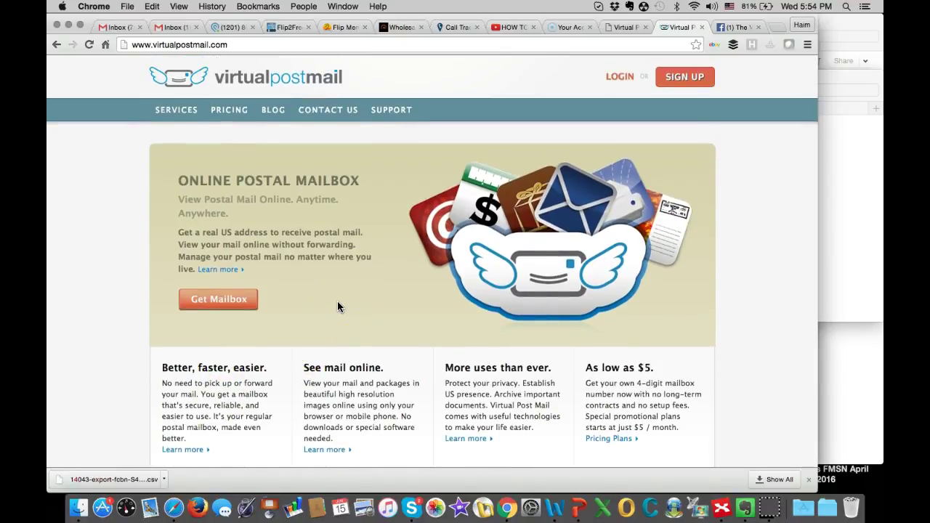
left_click_drag(295, 285, 357, 295)
In the incoming envelope viewer, trash the first envelope with Trash Mail & Delete Images
left_click(670, 87)
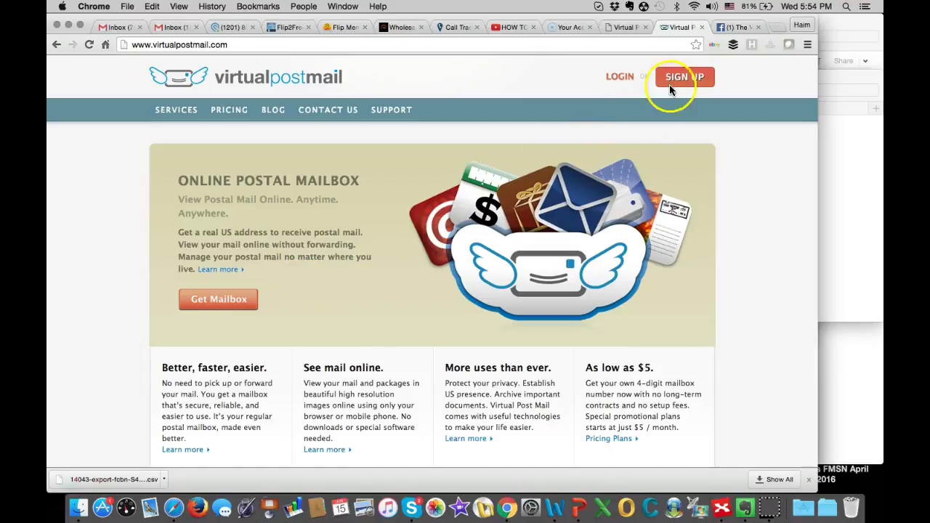
left_click(622, 29)
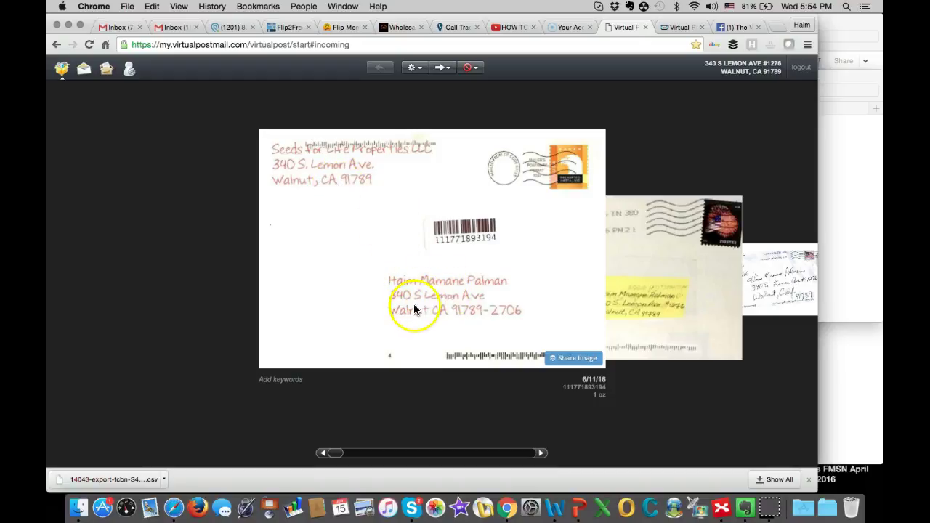
left_click(477, 70)
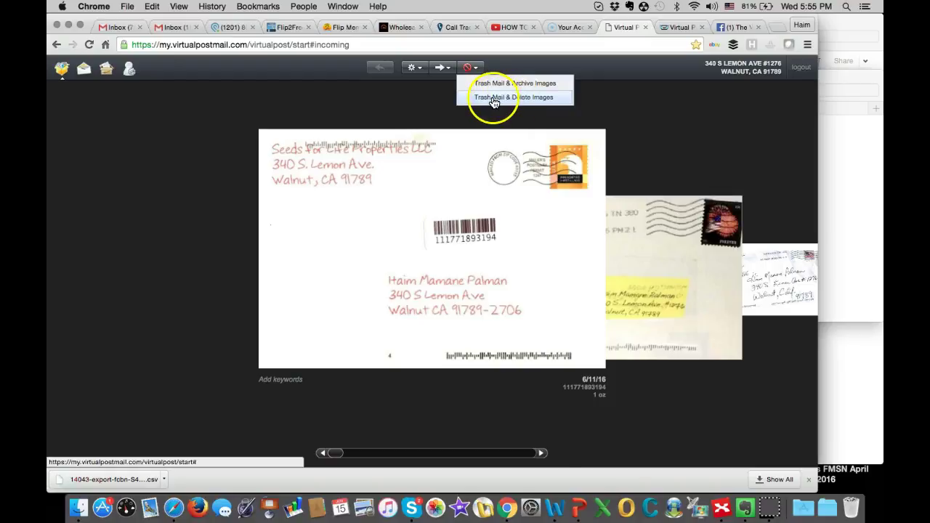
left_click(493, 98)
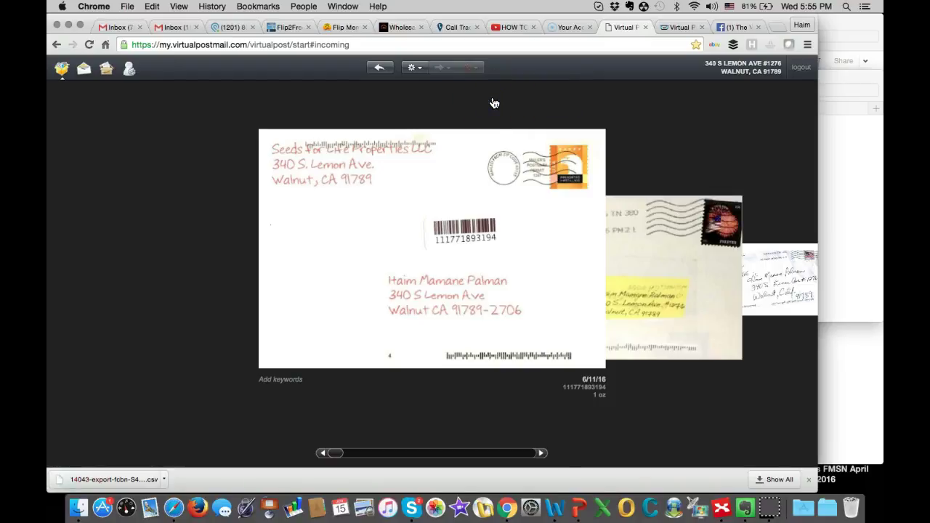
left_click(451, 197)
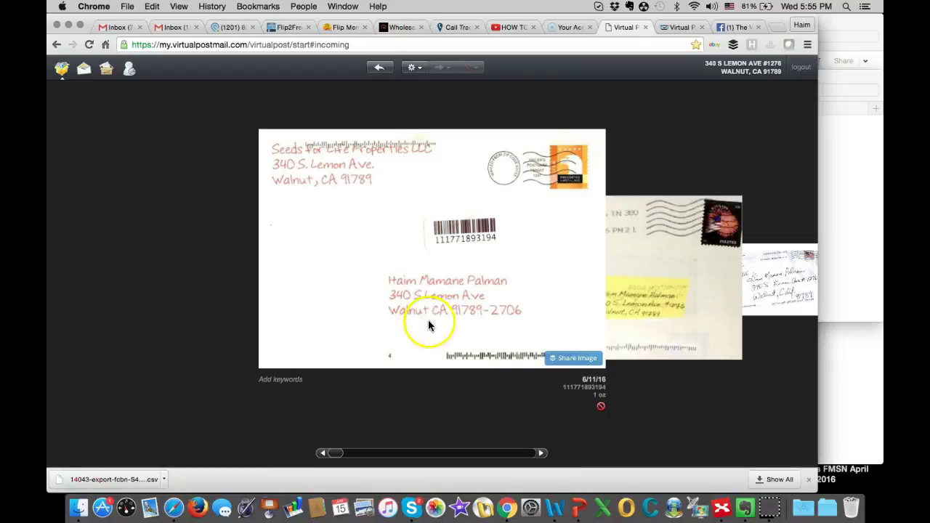
Advance to the Memphis envelope and request Open Mail & Scan Pages for it
left_click(541, 453)
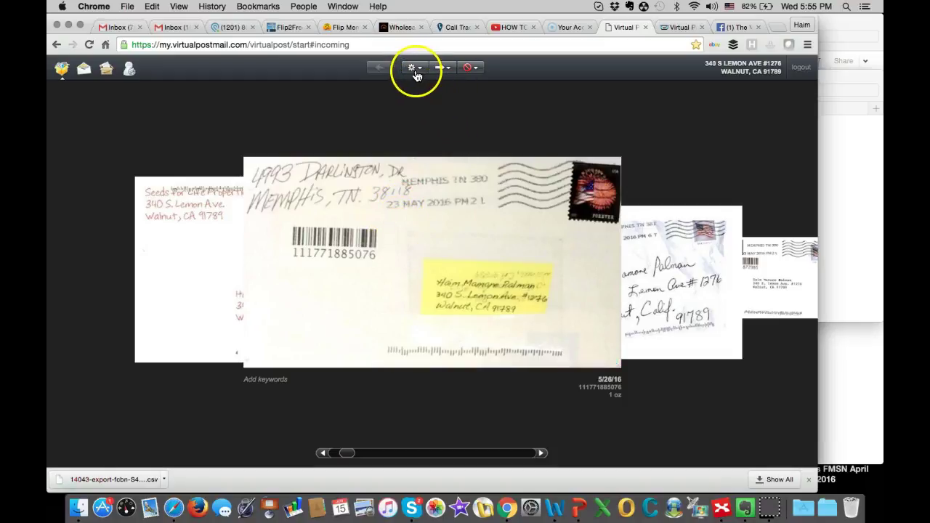
left_click(449, 70)
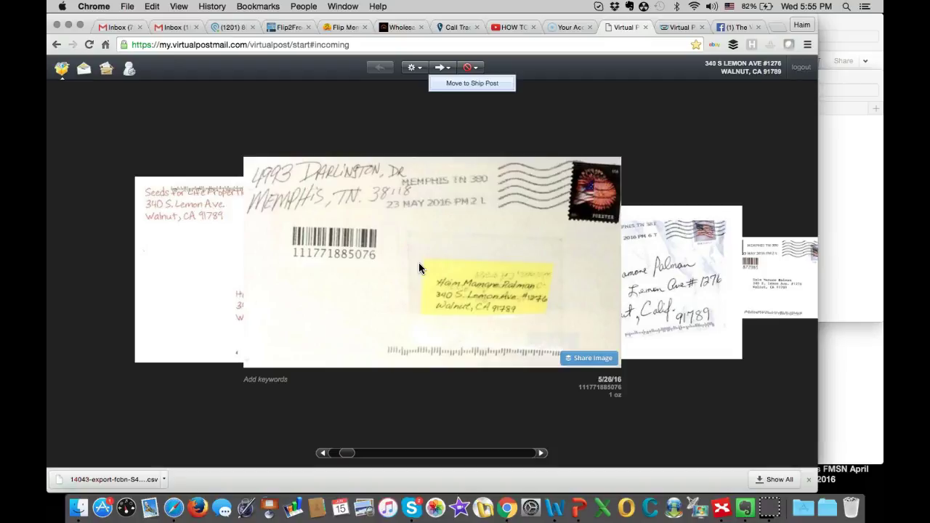
left_click(467, 89)
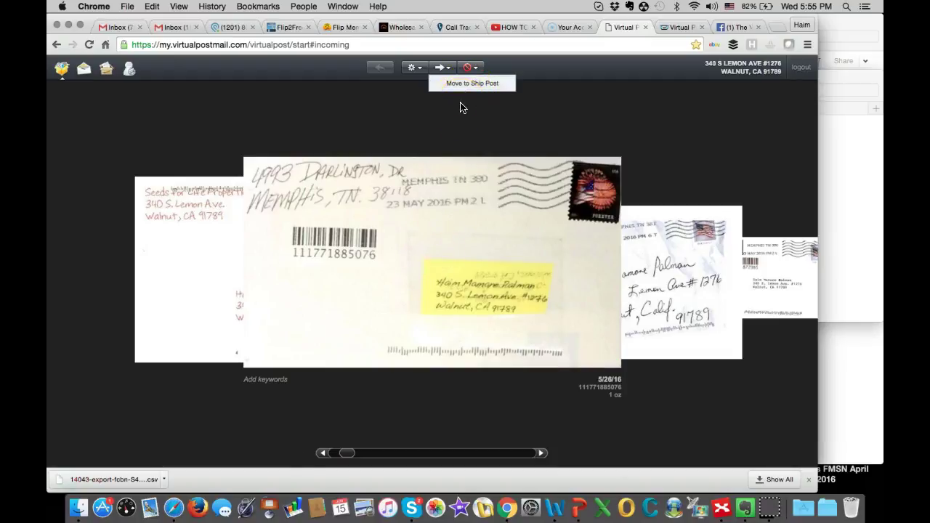
left_click(395, 252)
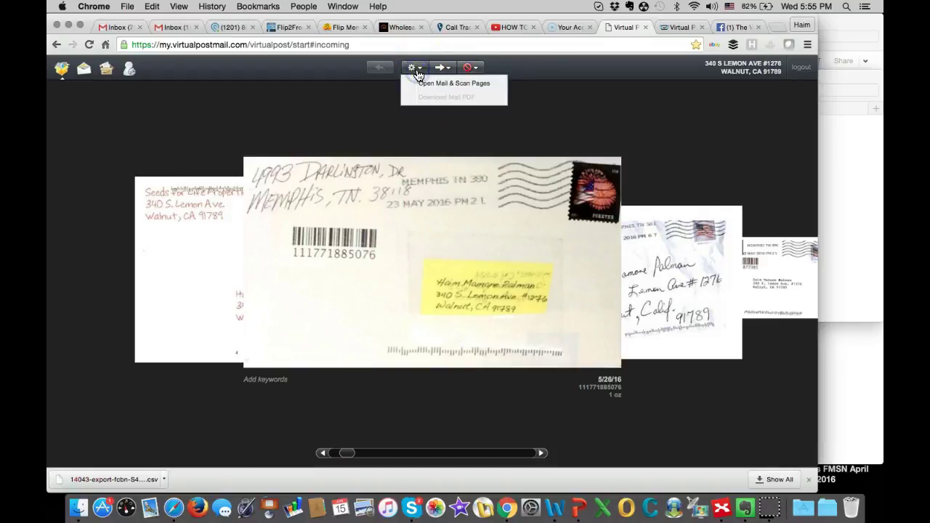
left_click(449, 101)
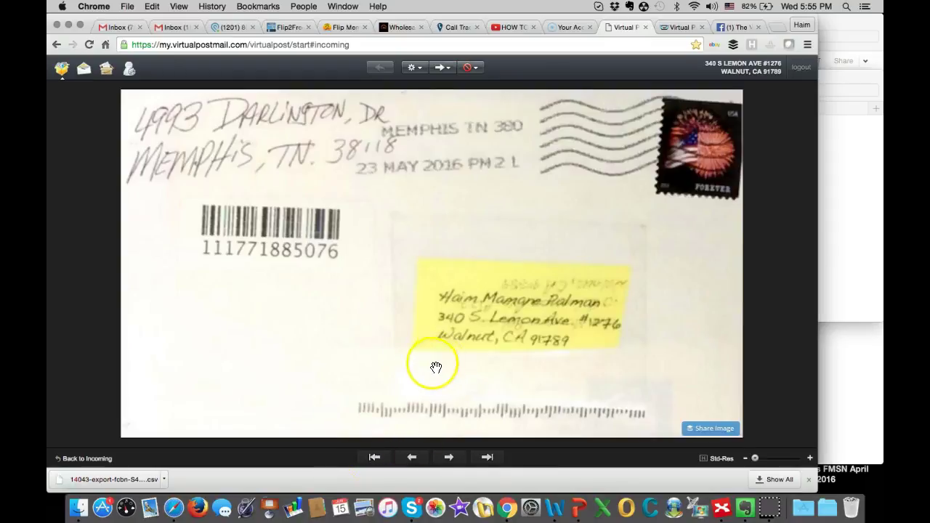
left_click(444, 68)
left_click(415, 68)
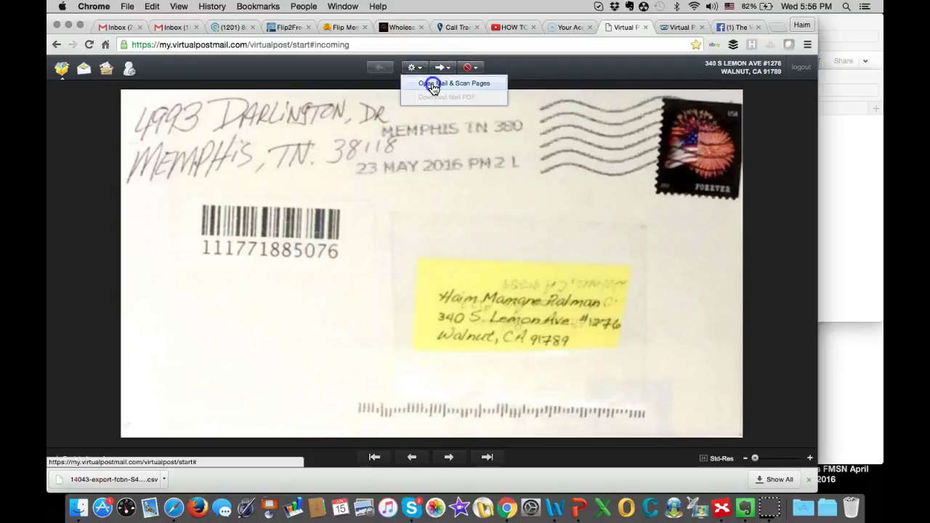
left_click(432, 85)
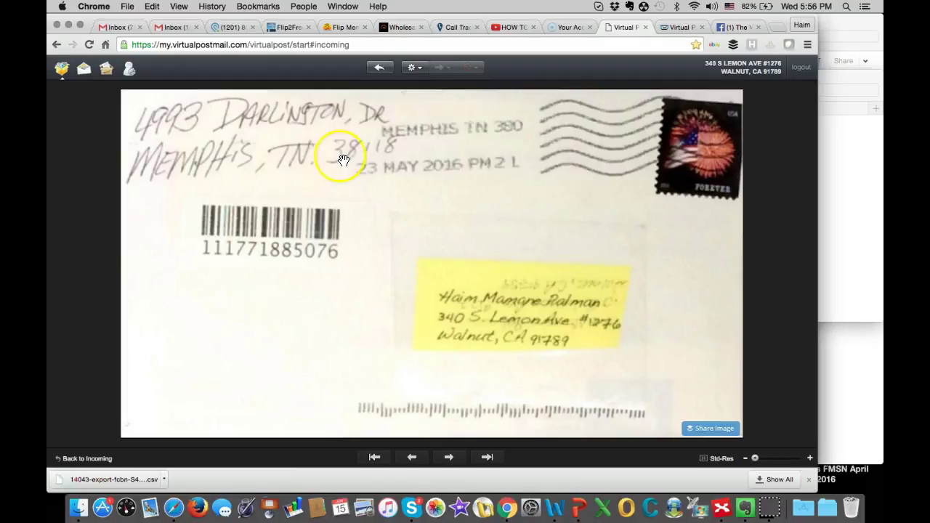
Look over the scanned mail folders, including envelopes waiting to be scanned
left_click(85, 70)
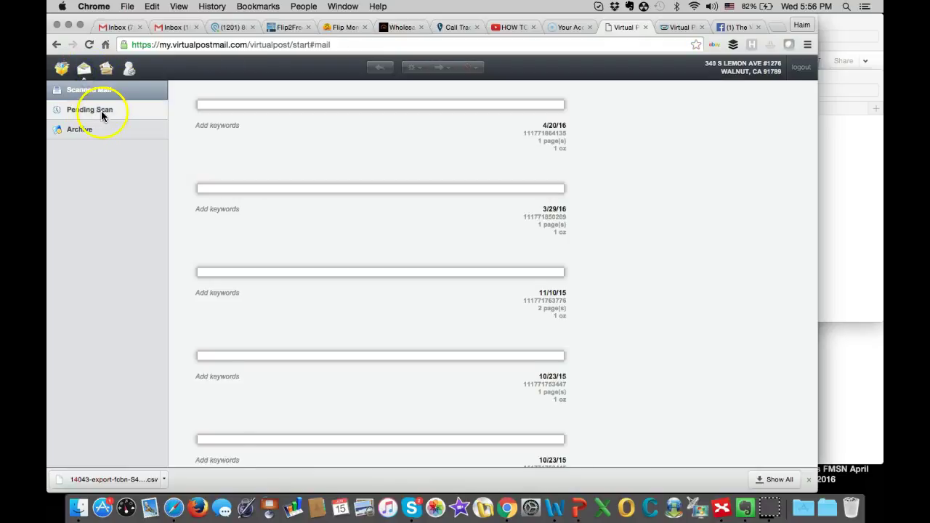
left_click(94, 111)
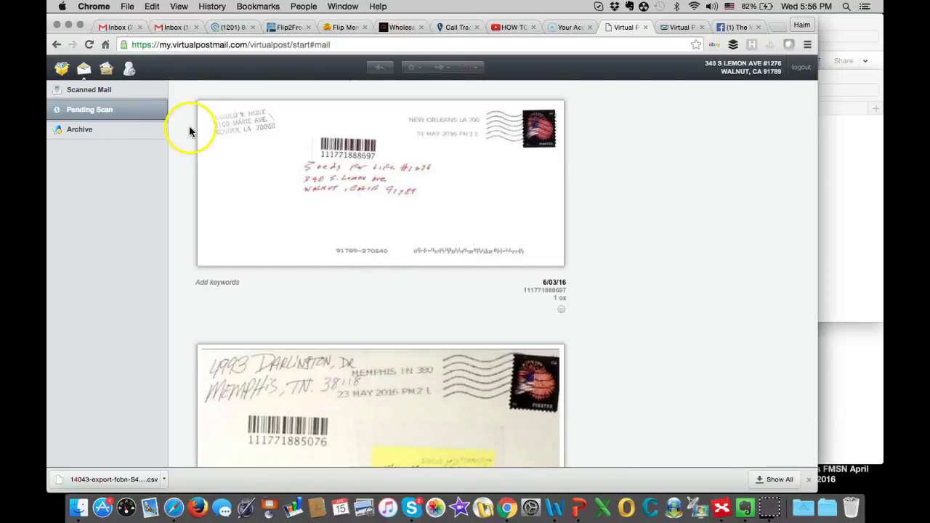
left_click(101, 89)
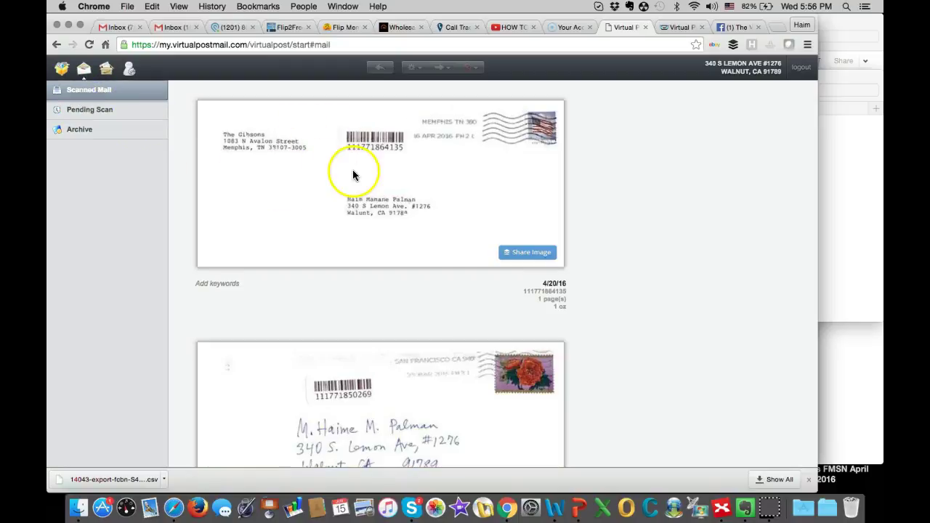
Read the top 'As Is Real Estate Sale' letter's page 2 zoomed out, then return to Scanned Mail
left_click(390, 176)
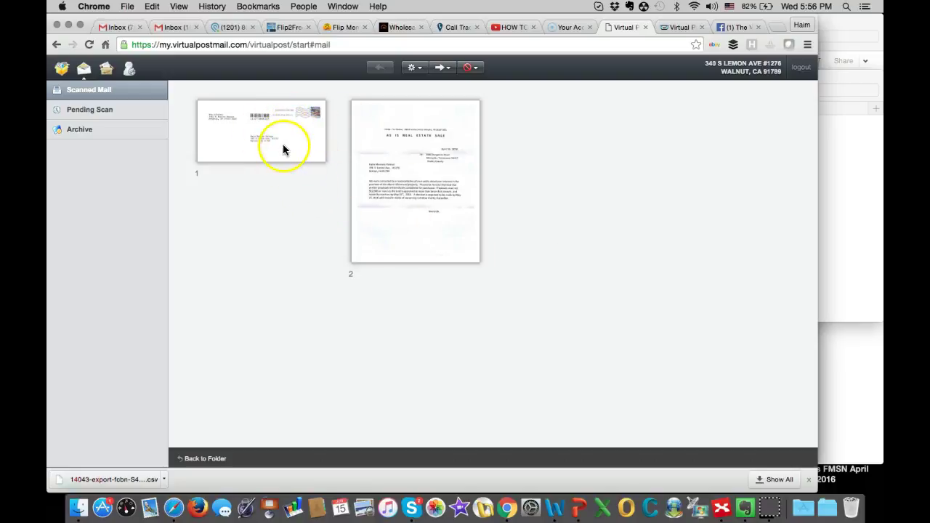
double_click(389, 183)
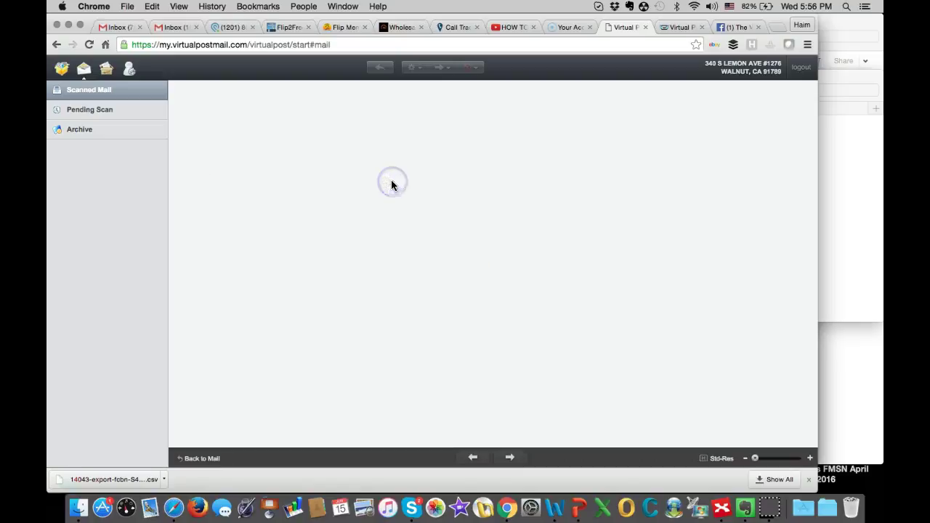
left_click_drag(411, 258, 436, 290)
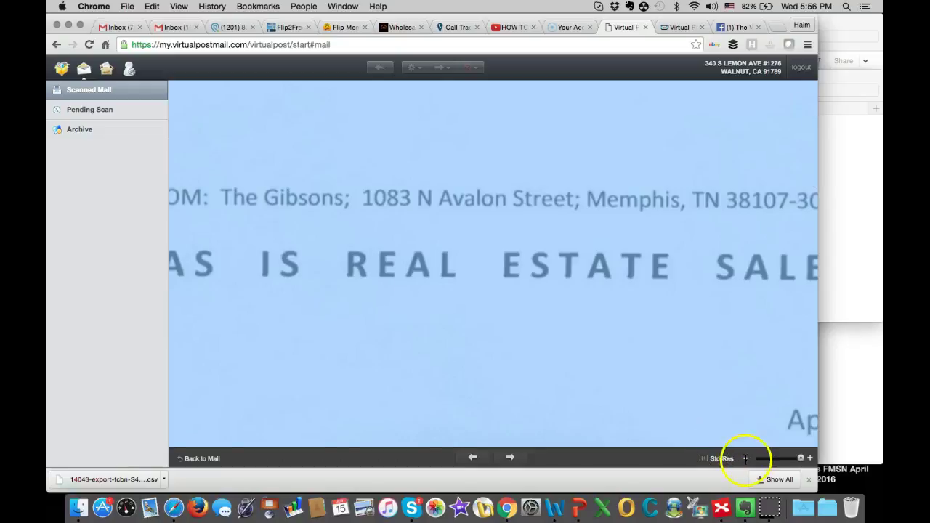
left_click(745, 458)
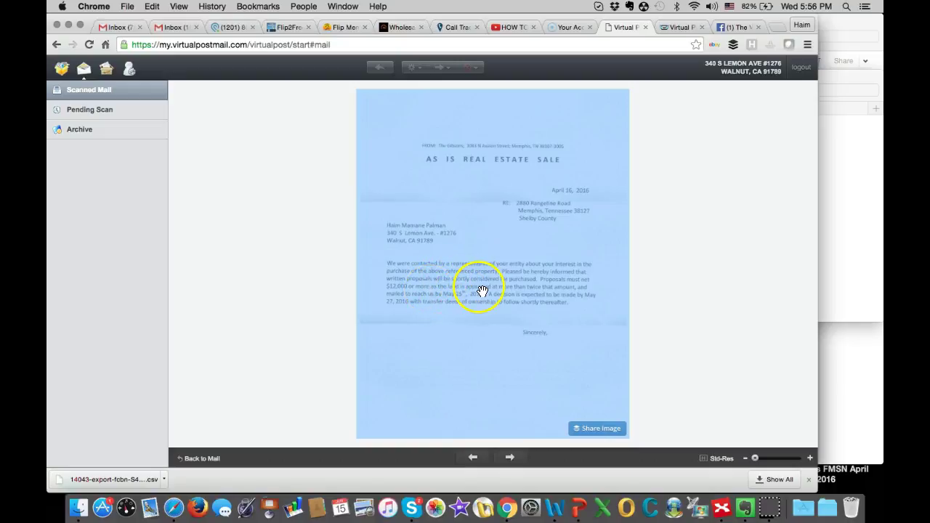
left_click(103, 92)
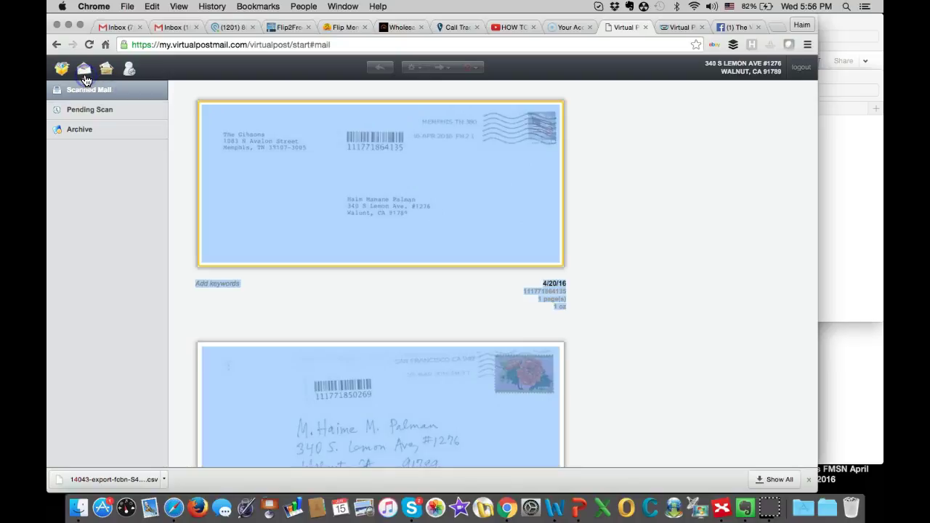
mouse_move(306, 240)
scroll(345, 306, "down", 2)
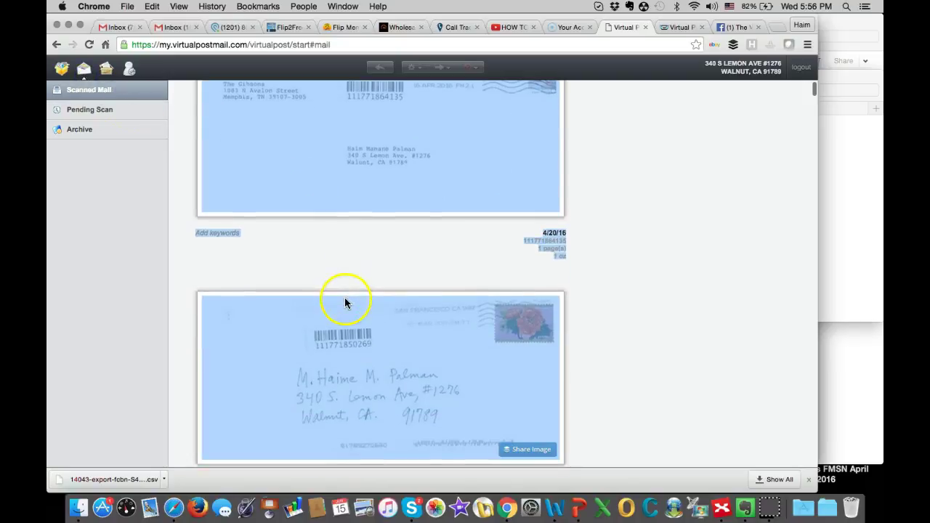
Open the second scanned envelope and read page 2, the Seeds letter about stopping solicitations
left_click(356, 365)
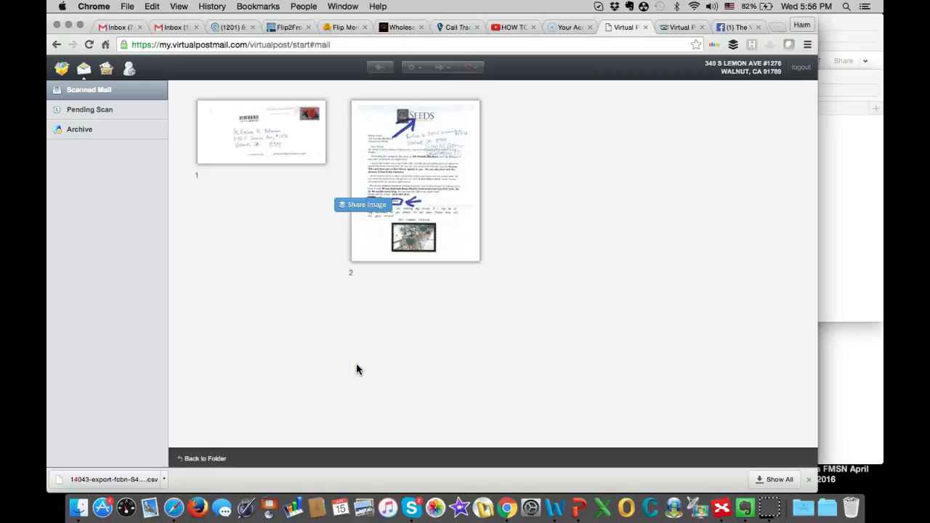
left_click(416, 186)
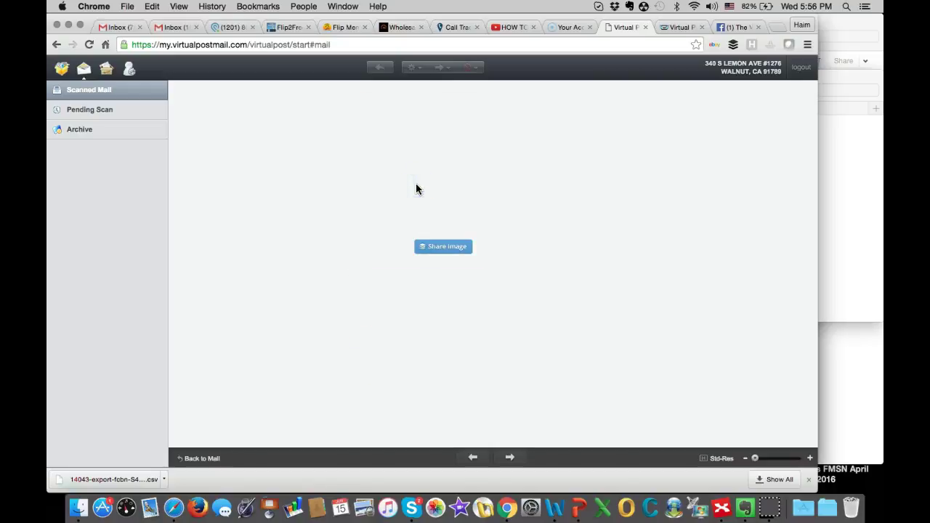
left_click(480, 207)
left_click(531, 199)
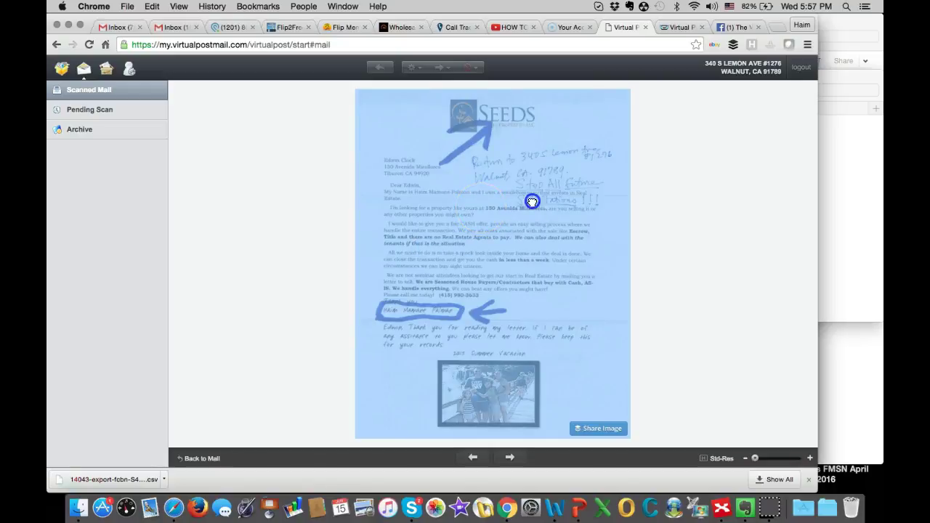
left_click(669, 266)
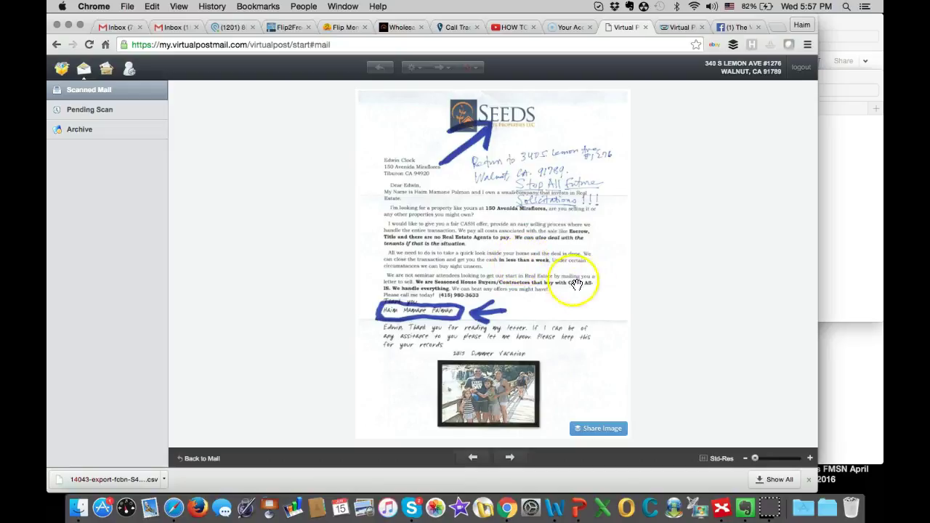
Open the Orlando envelope's page 3, the yellow handwritten $1,000,000 as-is offer note
left_click(92, 93)
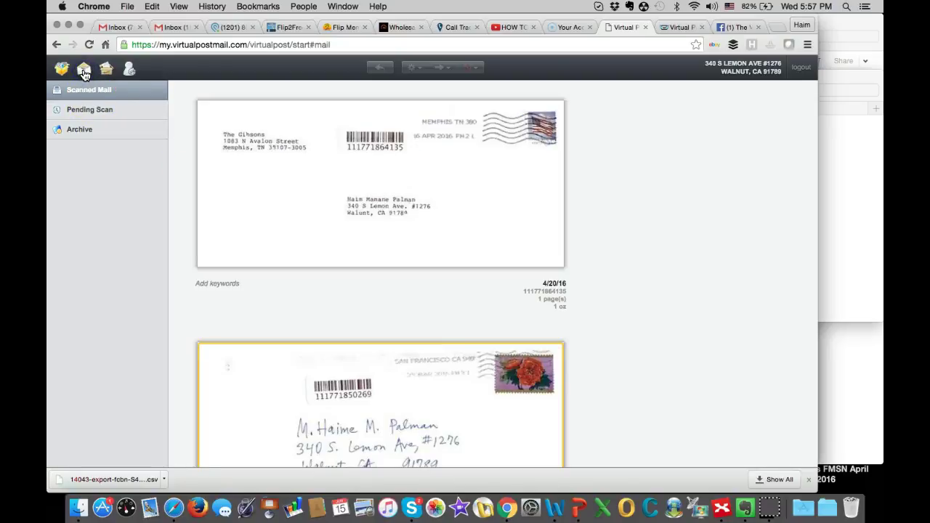
scroll(306, 253, "down", 10)
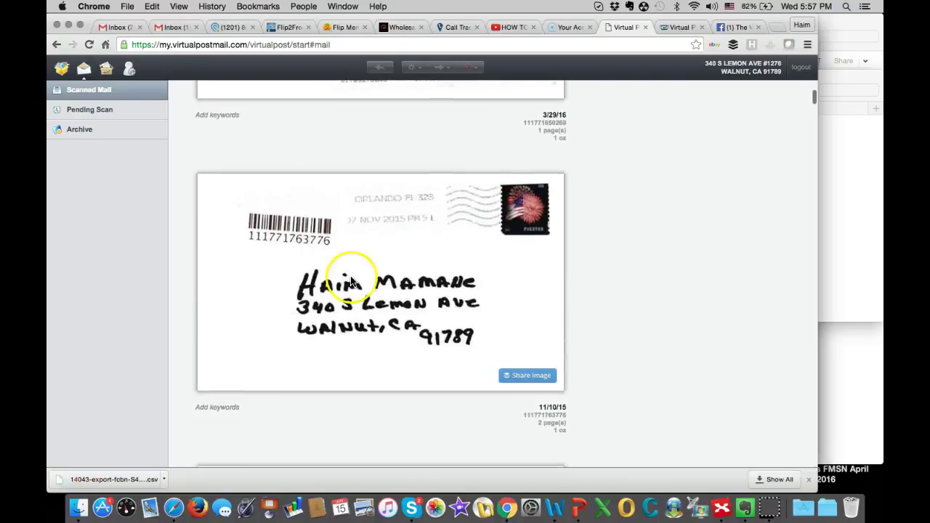
left_click(353, 281)
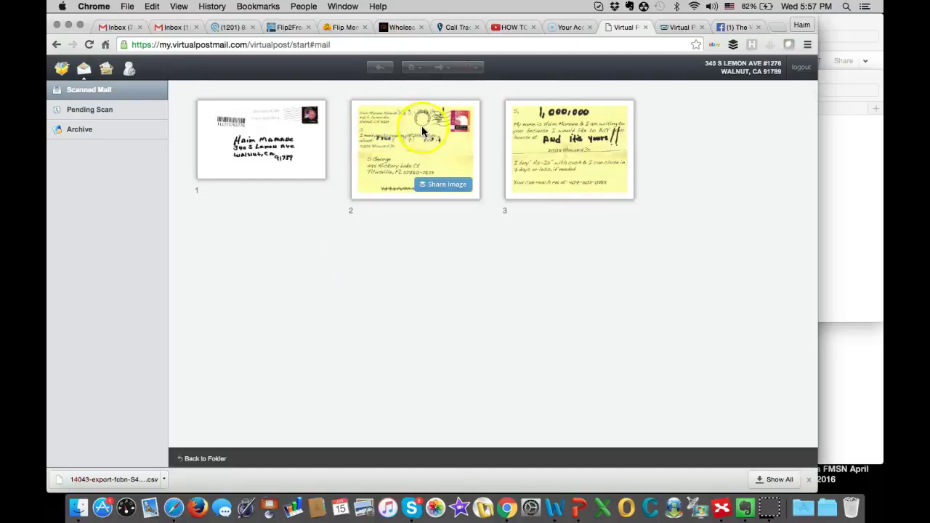
left_click(558, 149)
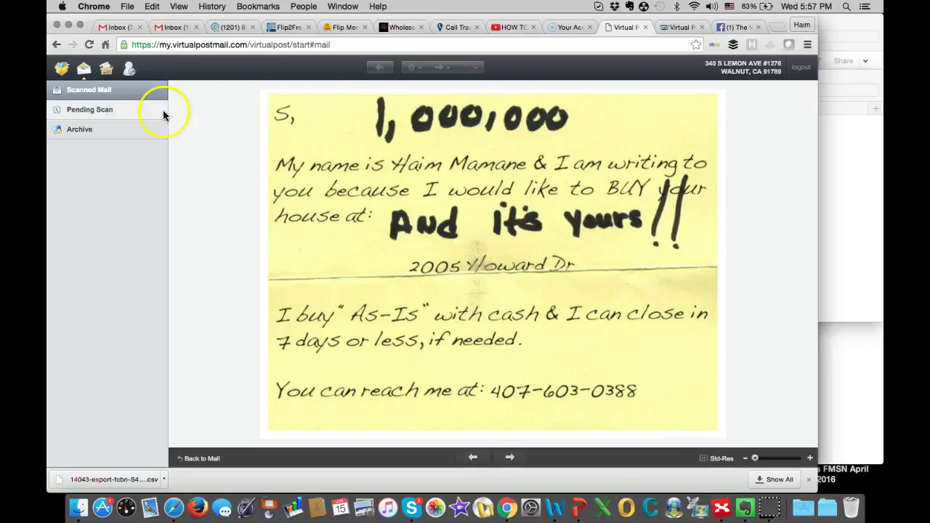
left_click(101, 95)
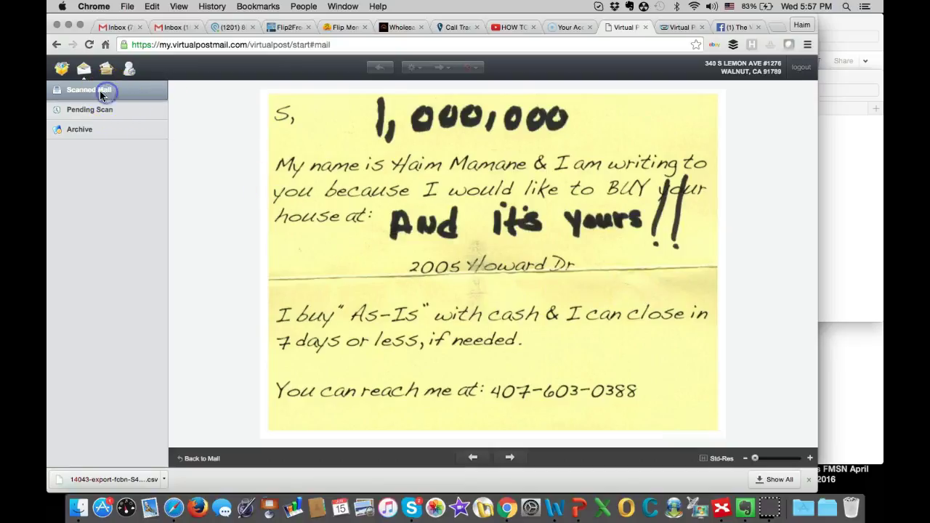
Check the incoming envelopes, then switch to the virtualpostmail.com homepage tab
left_click(63, 76)
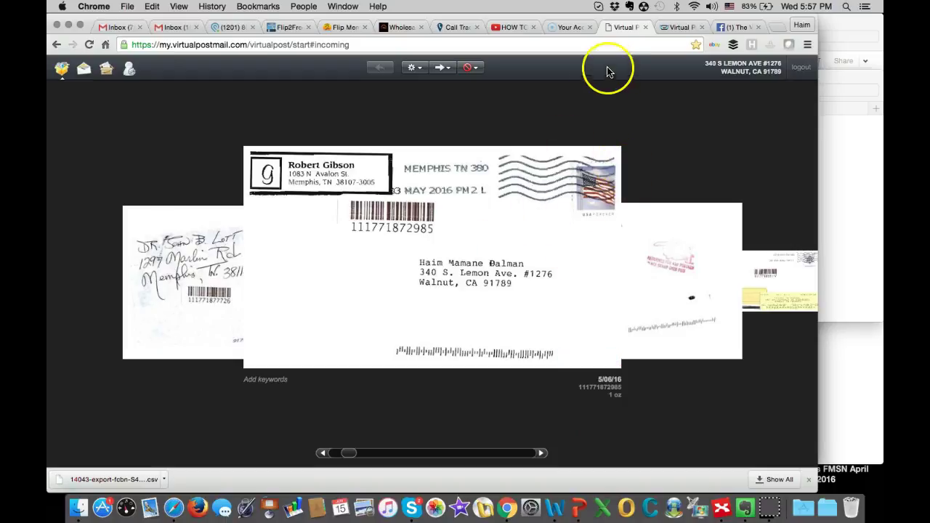
left_click(678, 28)
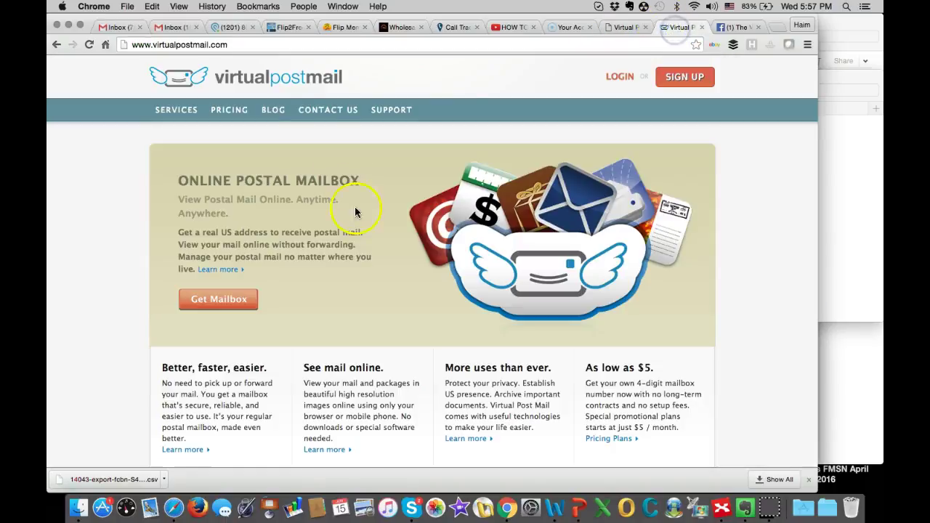
mouse_move(415, 297)
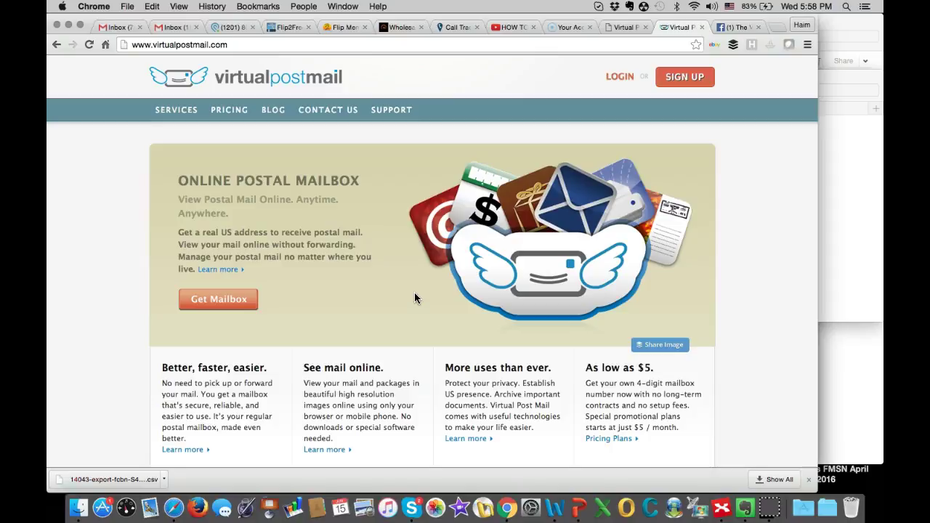
Switch to The Virtual Wholesaler Guy Facebook page and scroll to its promotion options
left_click(729, 28)
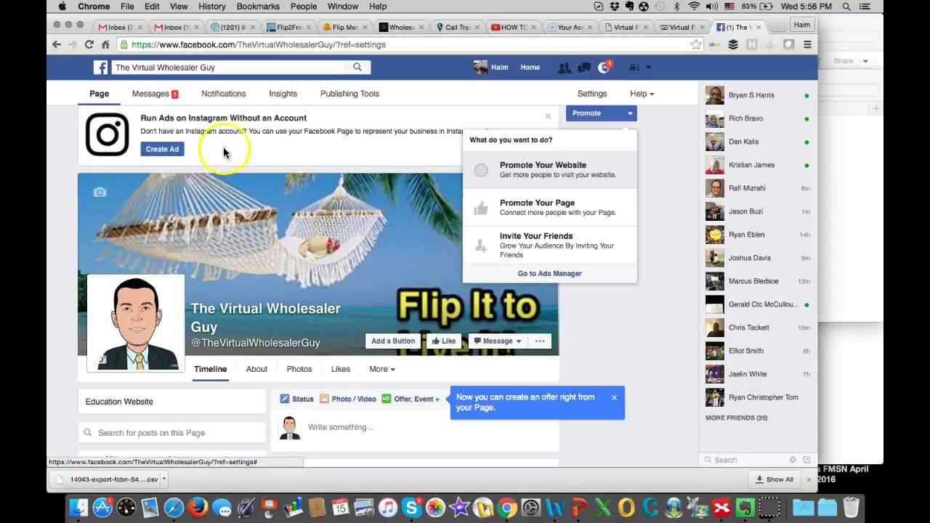
scroll(259, 244, "down", 2)
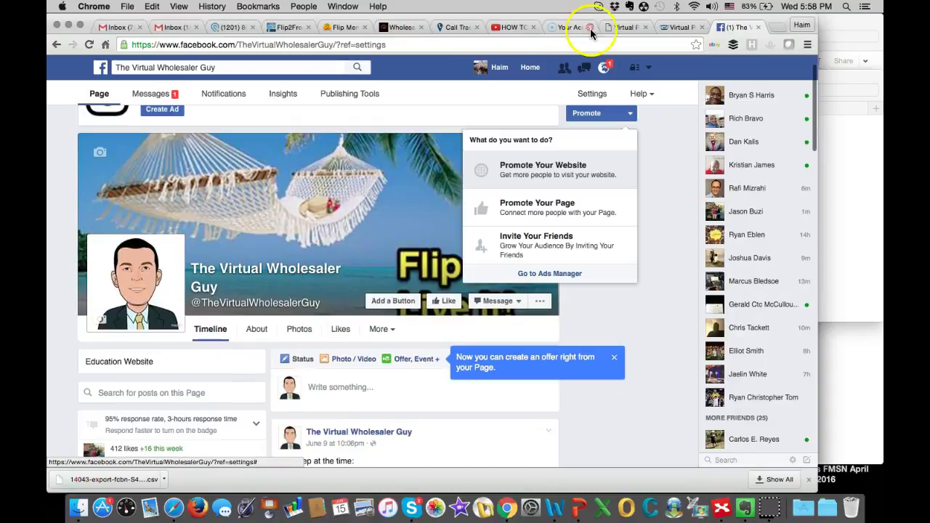